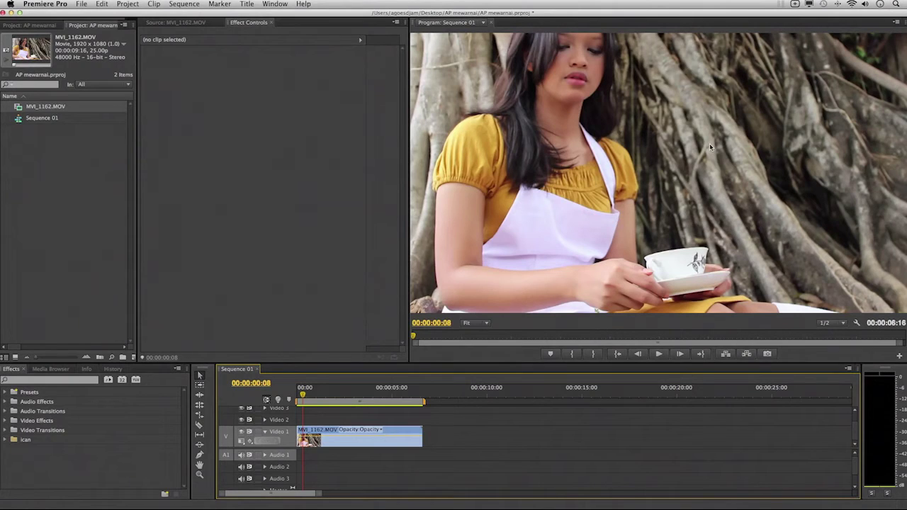
- Search the Effects panel for 'RGB cu' and drop RGB Curves onto MVI_1162.MOV on Video 1
left_click(37, 383)
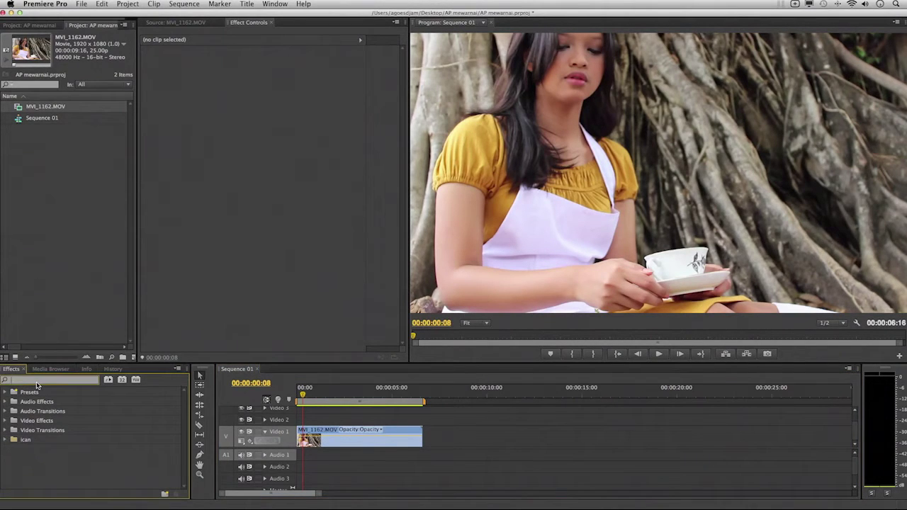
type("RGB")
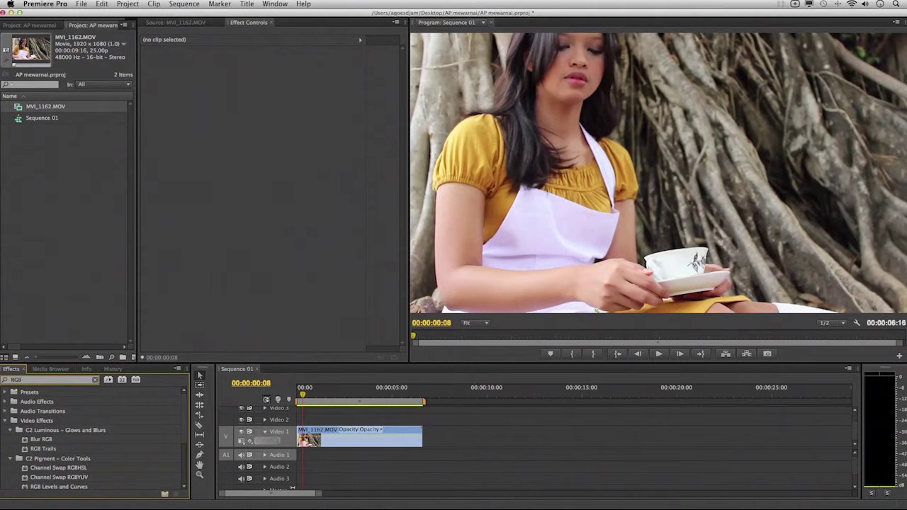
type(" cu")
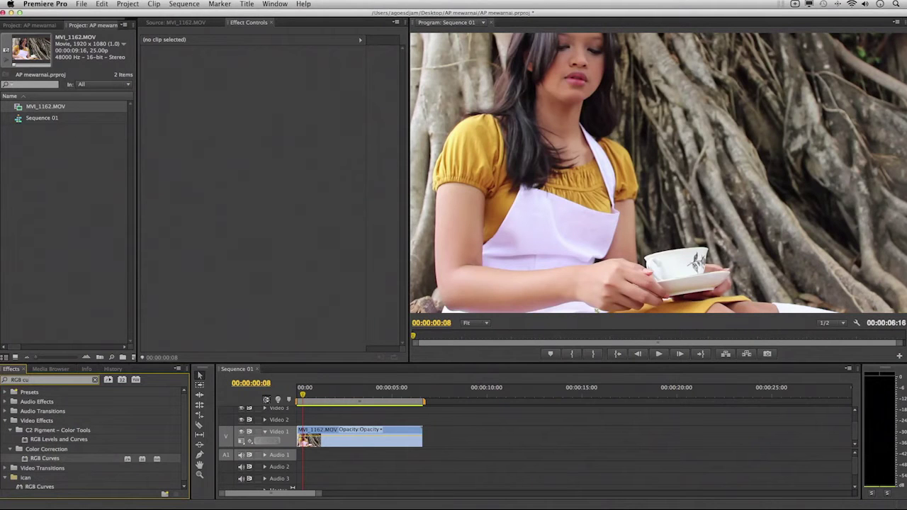
left_click_drag(41, 458, 331, 431)
left_click_drag(23, 460, 316, 439)
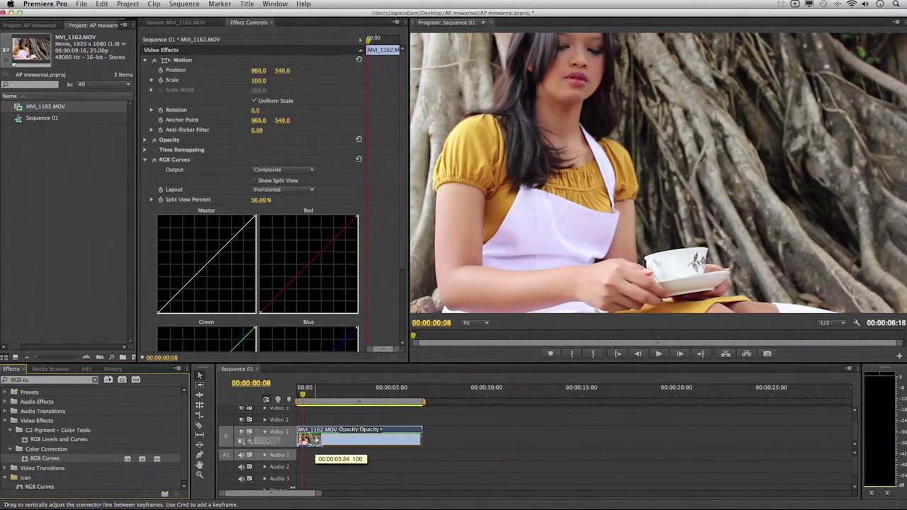
left_click(173, 161)
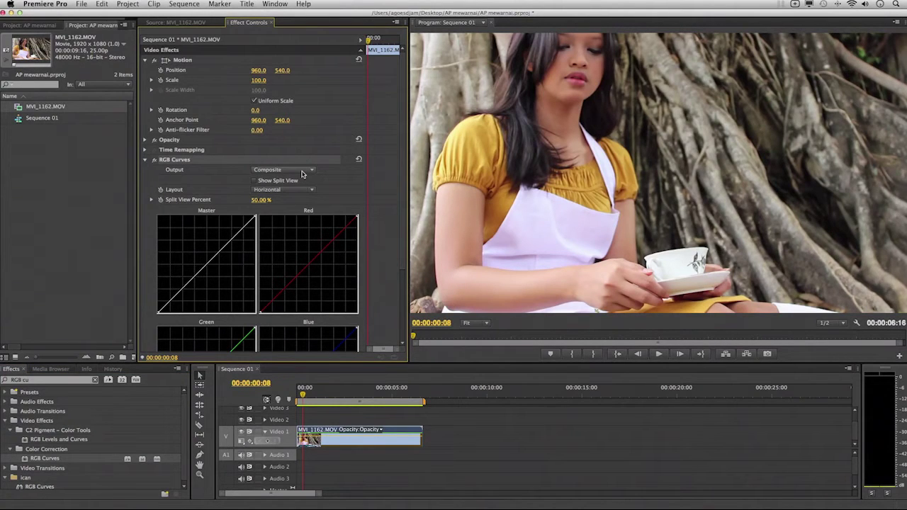
left_click(302, 174)
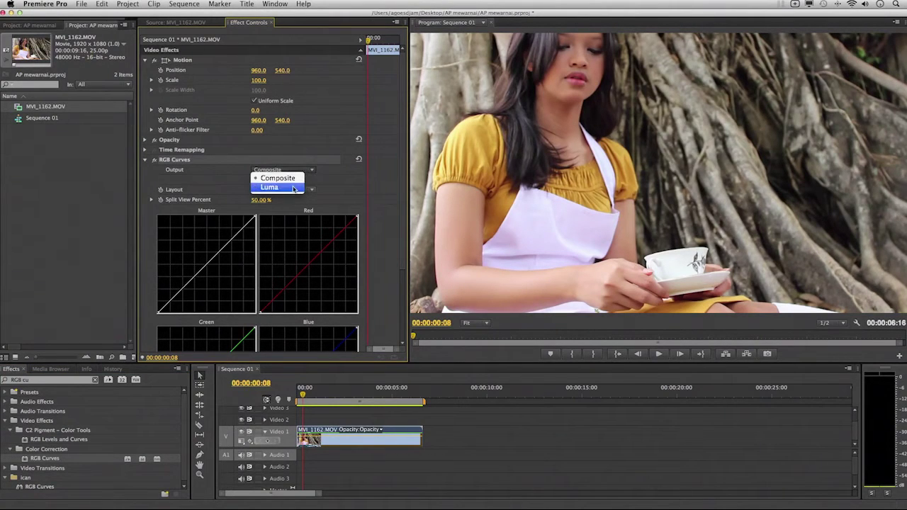
left_click(293, 187)
left_click(298, 174)
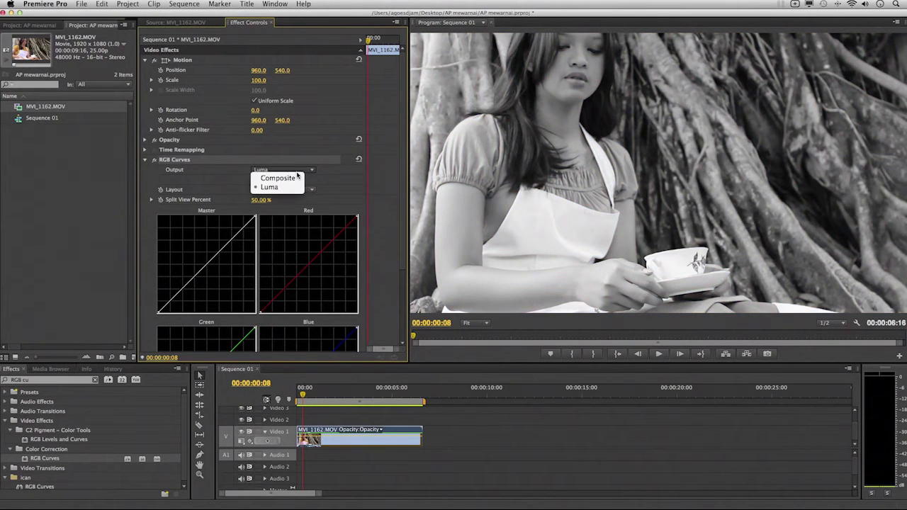
left_click(289, 177)
left_click_drag(401, 160, 401, 247)
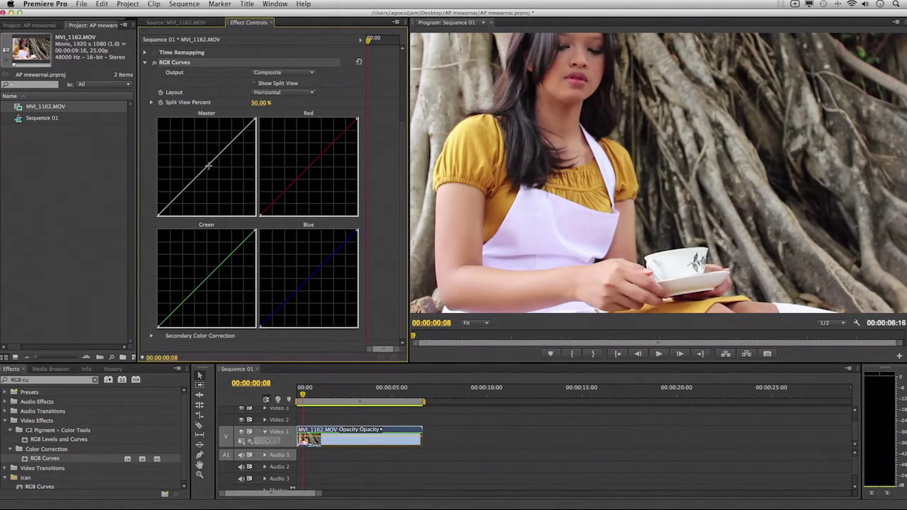
left_click_drag(208, 167, 218, 115)
left_click(254, 121)
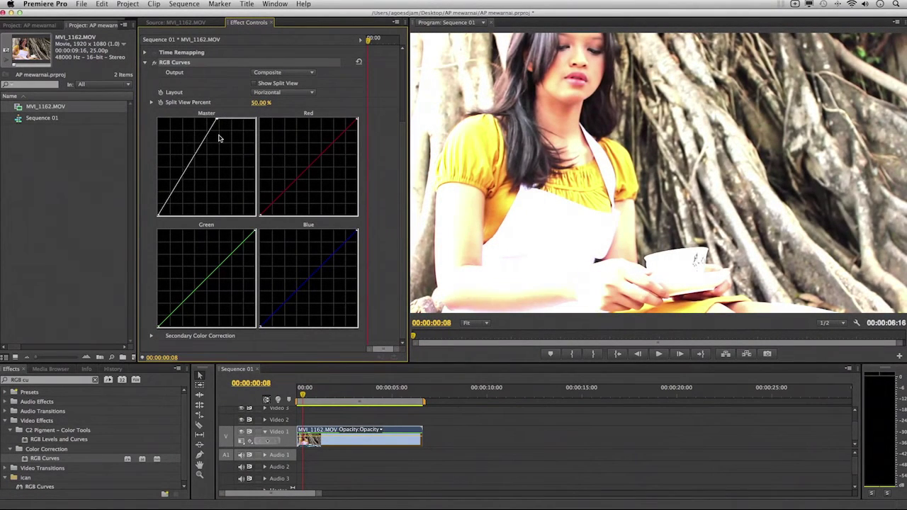
key("super+z")
mouse_move(158, 211)
left_mouse_down()
mouse_move(159, 194)
mouse_move(160, 220)
mouse_move(188, 221)
mouse_move(159, 217)
left_mouse_up()
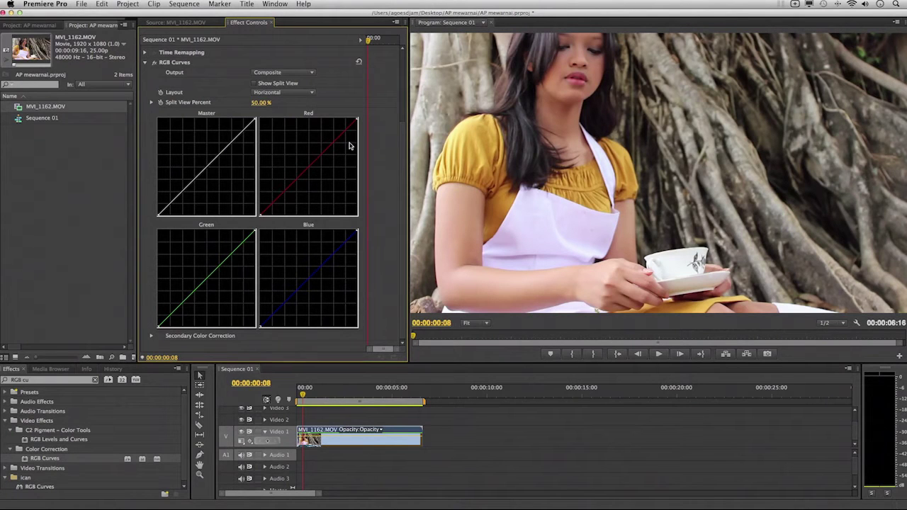
- Pull the Red curve's white point inward, add a red midpoint, and pull in the Green white point
left_click_drag(356, 120, 349, 119)
left_click_drag(307, 164, 298, 176)
mouse_move(260, 214)
left_mouse_down()
mouse_move(269, 211)
mouse_move(260, 212)
mouse_move(262, 202)
left_mouse_up()
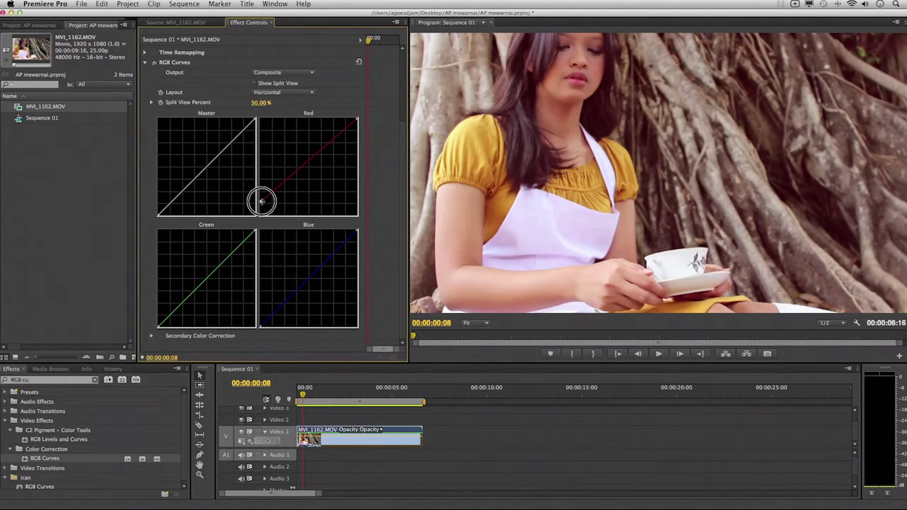
left_click_drag(262, 202, 260, 212)
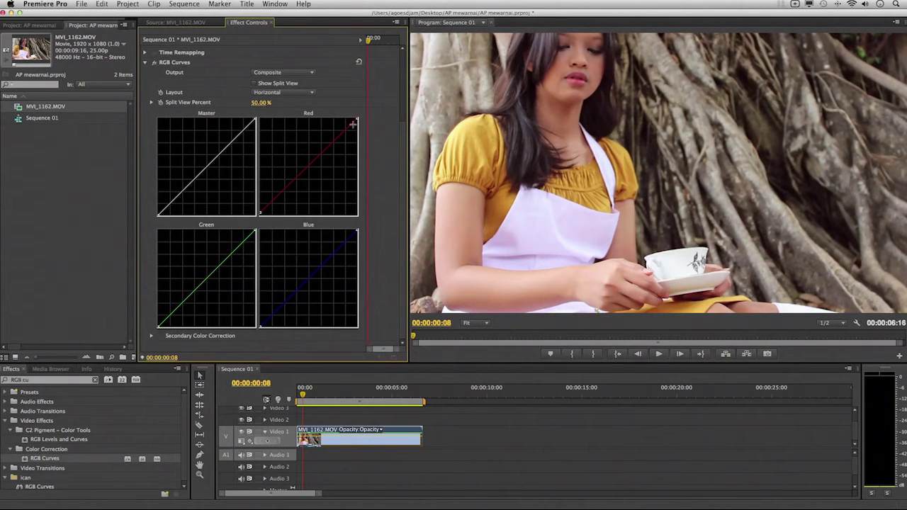
left_click_drag(352, 119, 347, 117)
left_click_drag(254, 228, 243, 225)
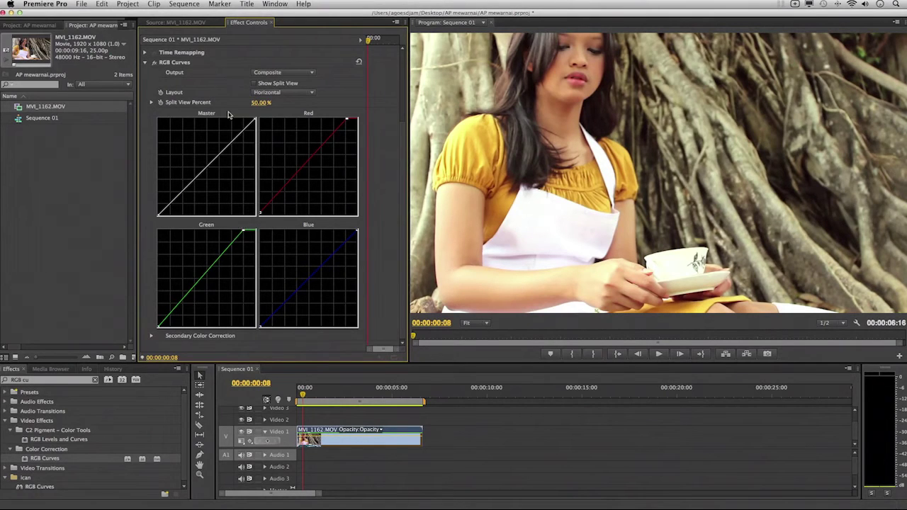
- Toggle RGB Curves off and on to compare, then return the Red and Green white points to their corners
left_click(156, 64)
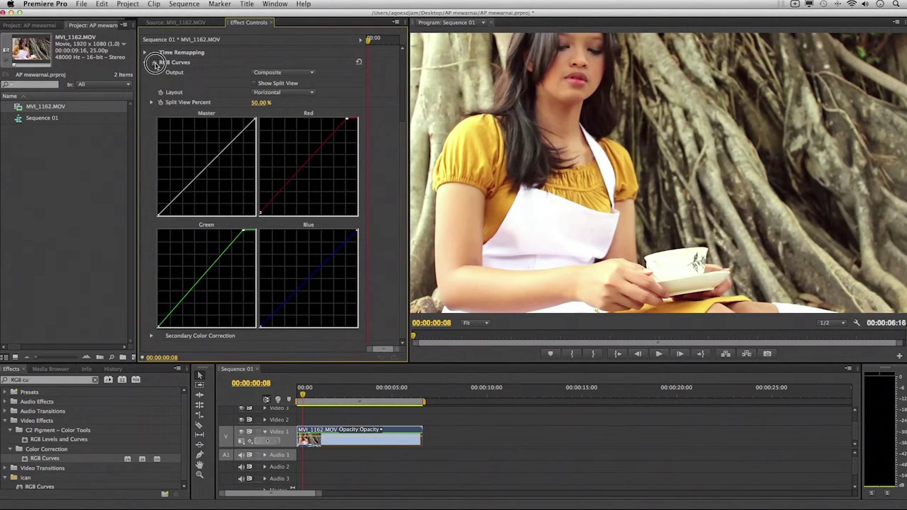
left_click(155, 64)
left_click(155, 64)
left_click(155, 64)
left_click_drag(346, 118, 361, 119)
mouse_move(241, 230)
left_mouse_down()
mouse_move(263, 227)
mouse_move(241, 229)
mouse_move(253, 229)
left_mouse_up()
- Lift the Blue curve's shadows, pull in the Red and Blue white points, and play from the start
left_click_drag(160, 322, 259, 306)
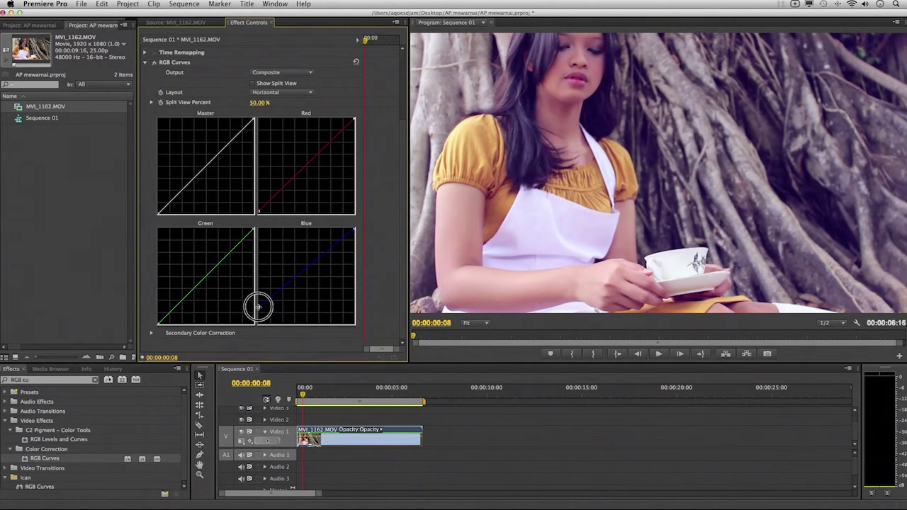
left_click_drag(259, 306, 259, 306)
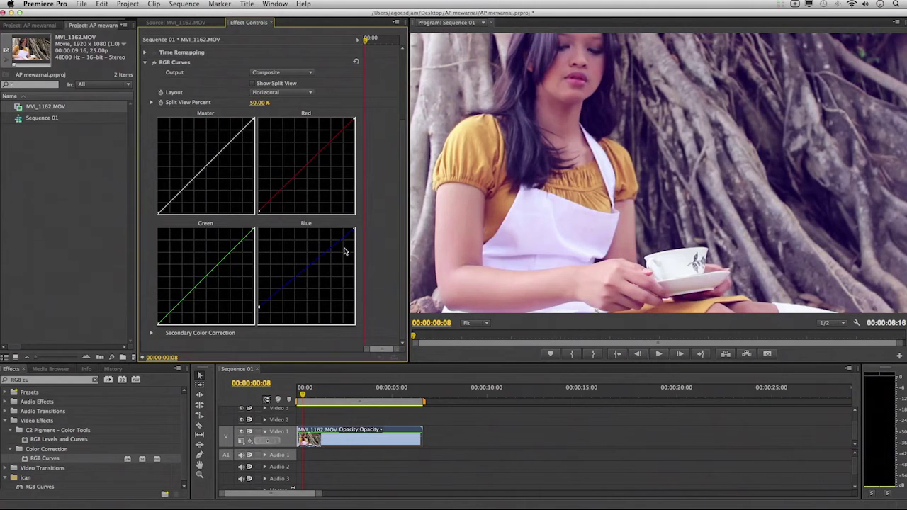
mouse_move(353, 119)
left_mouse_down()
mouse_move(340, 118)
mouse_move(357, 116)
mouse_move(362, 135)
mouse_move(355, 125)
left_mouse_up()
mouse_move(353, 230)
left_mouse_down()
mouse_move(342, 229)
mouse_move(362, 229)
mouse_move(366, 241)
mouse_move(362, 218)
left_mouse_up()
left_click_drag(304, 389, 291, 401)
key("space")
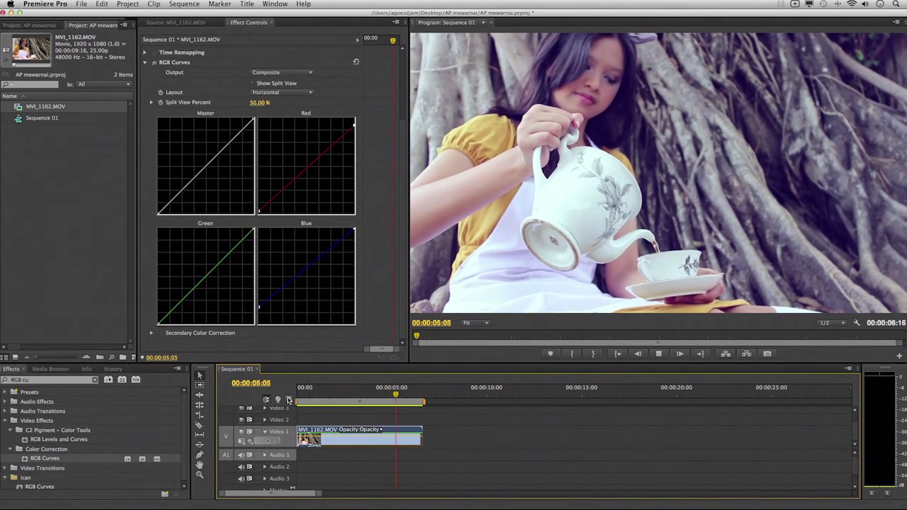
- At 00:00:02:16, rework the Blue black point, Red white and black points, and Blue highlight point
left_click(355, 397)
left_click_drag(355, 396, 346, 397)
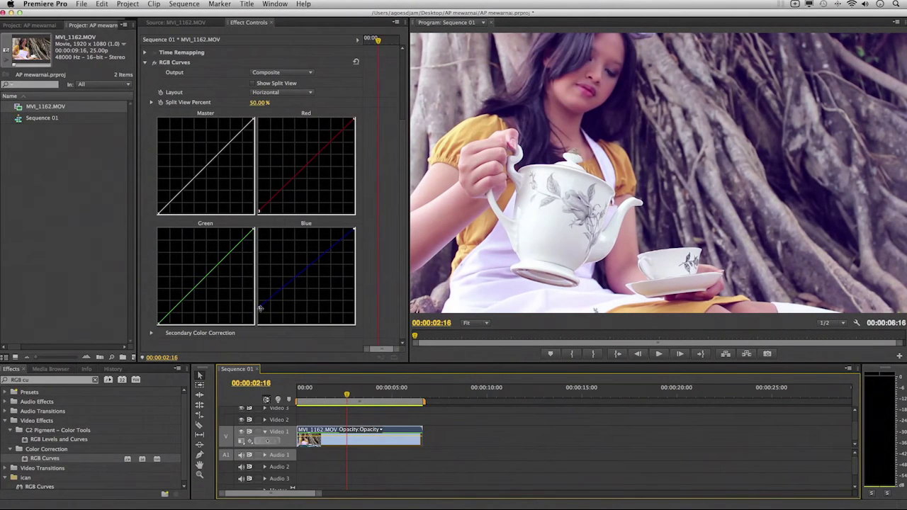
left_click_drag(259, 308, 259, 328)
mouse_move(353, 119)
left_mouse_down()
mouse_move(337, 114)
mouse_move(358, 117)
mouse_move(354, 127)
left_mouse_up()
left_click_drag(258, 213, 264, 211)
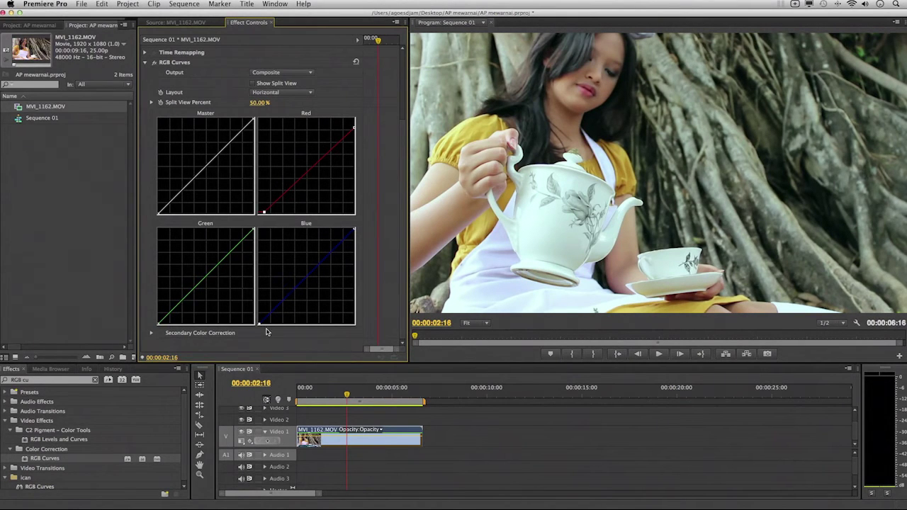
mouse_move(259, 324)
left_mouse_down()
mouse_move(267, 320)
mouse_move(255, 318)
mouse_move(259, 309)
left_mouse_up()
mouse_move(352, 229)
left_mouse_down()
mouse_move(340, 225)
mouse_move(353, 229)
left_mouse_up()
- On a later frame, pull Green's black point for a magenta tint and lift Master's black point
left_click_drag(305, 394, 399, 389)
left_click_drag(253, 230, 244, 228)
key("super+z")
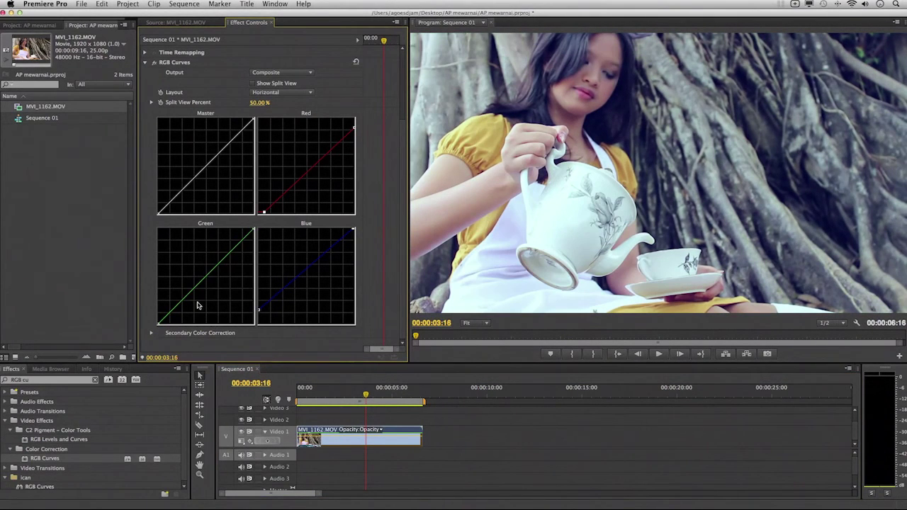
left_click_drag(161, 320, 161, 324)
mouse_move(160, 211)
left_mouse_down()
mouse_move(160, 190)
mouse_move(155, 199)
left_mouse_up()
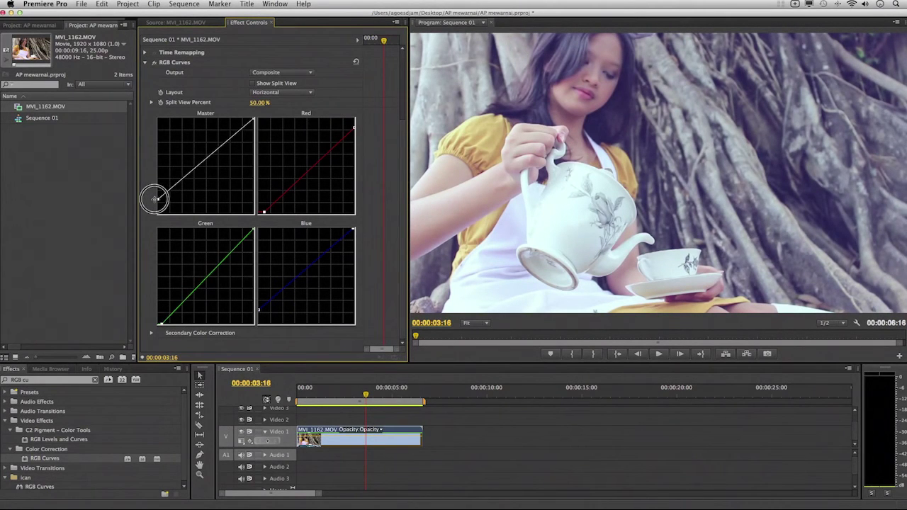
- Undo the Master black-point lift, nudge the Red and Blue highlight points, and scrub to review
left_click_drag(154, 199, 154, 199)
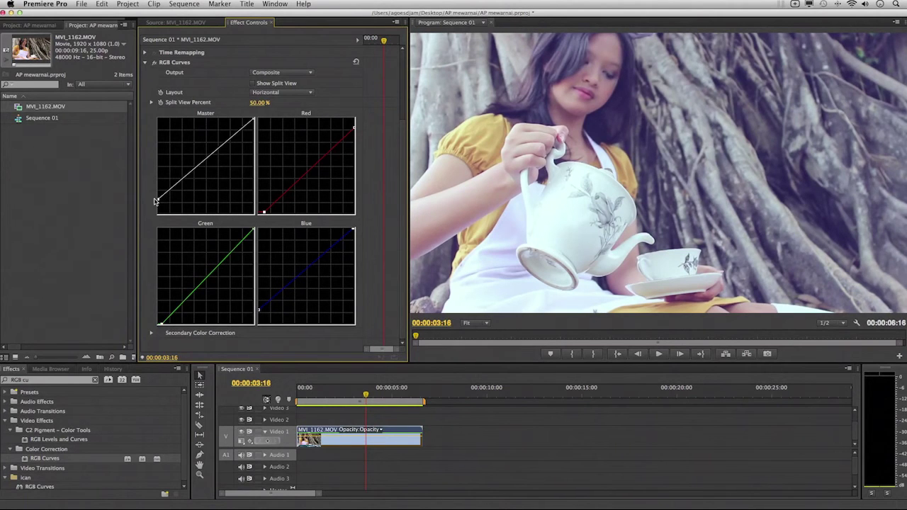
key("ctrl+z")
left_click(160, 324)
left_click_drag(162, 323, 162, 323)
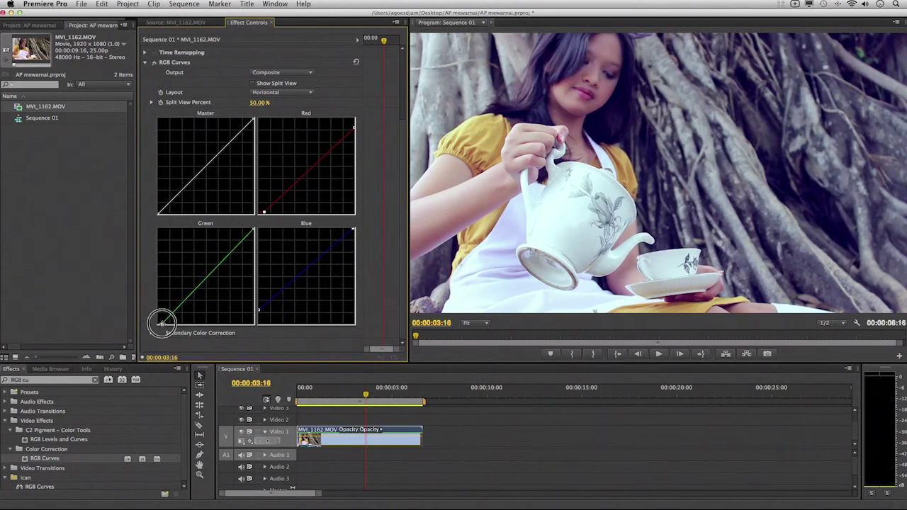
left_click(264, 211)
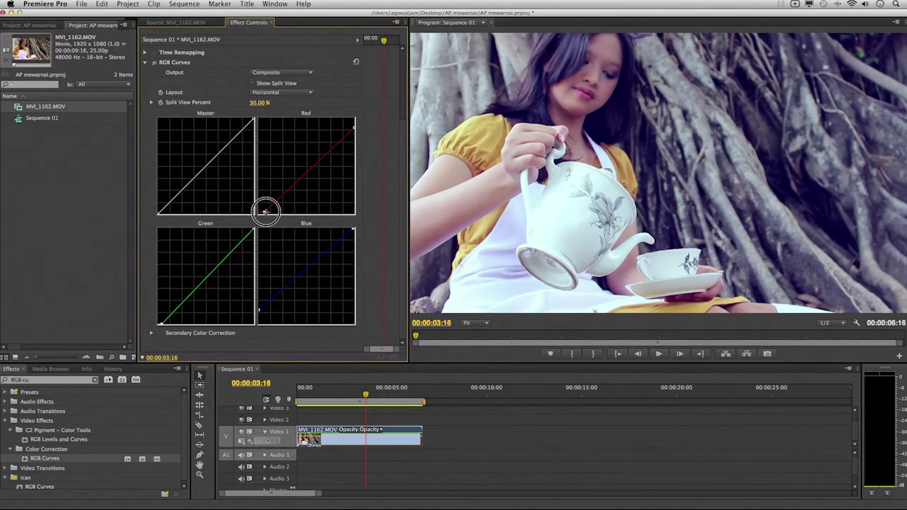
left_click(265, 211)
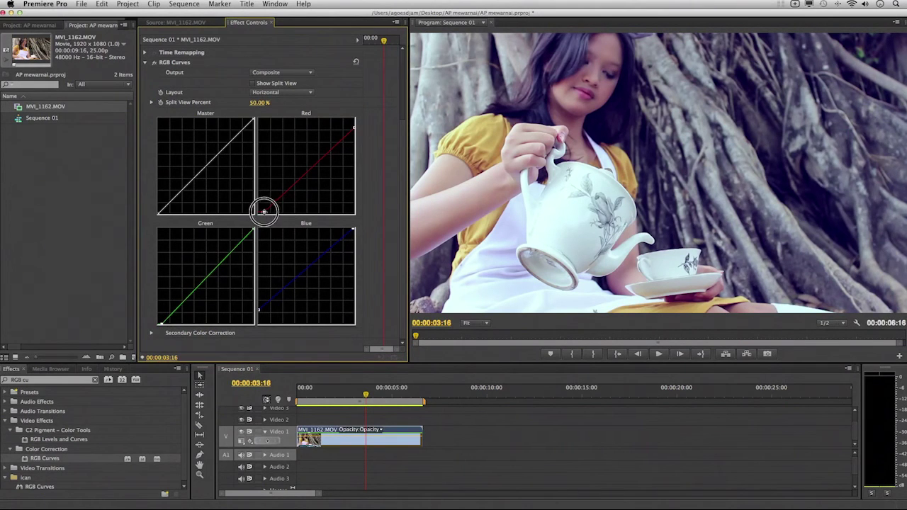
left_click_drag(353, 127, 355, 128)
mouse_move(353, 230)
left_mouse_down()
mouse_move(359, 237)
mouse_move(360, 222)
left_mouse_up()
left_click_drag(338, 394, 372, 394)
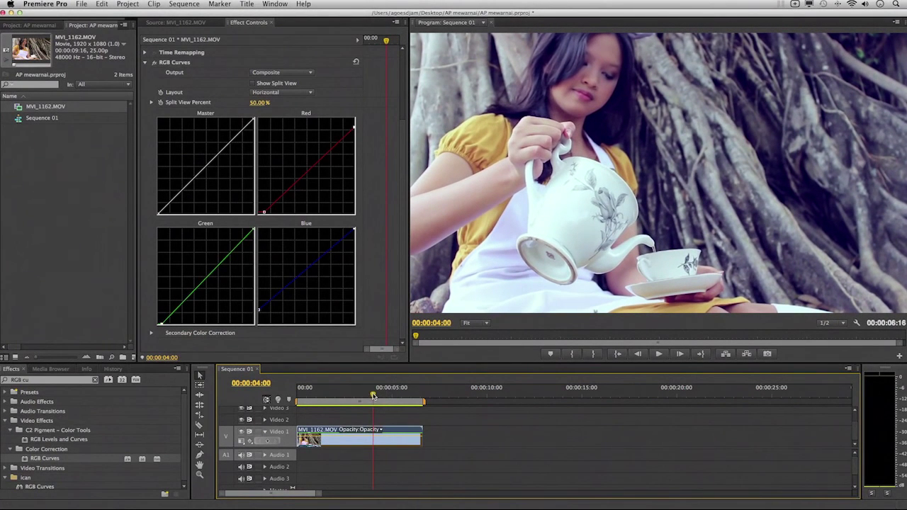
- Paste a copy of MVI_1162.MOV onto Video 2 and align it to the sequence start
left_click(366, 433)
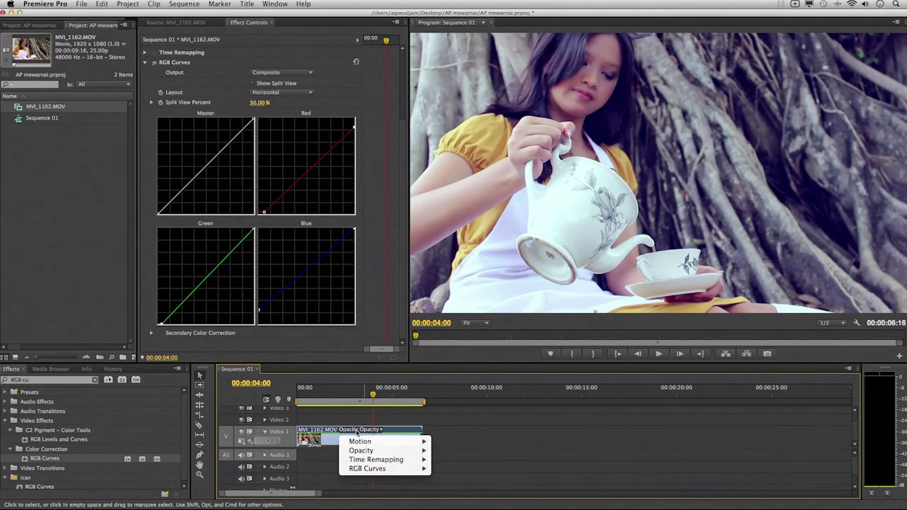
left_click(447, 432)
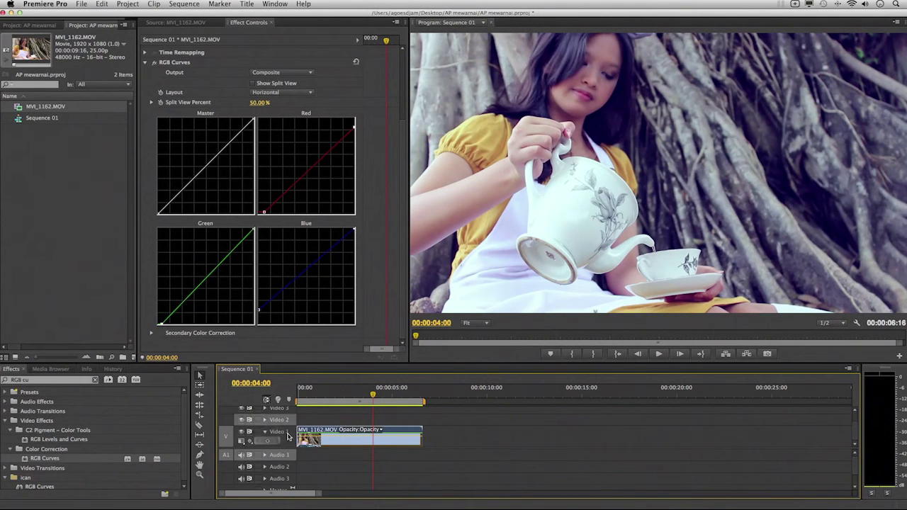
key("super+v")
left_click_drag(411, 420, 318, 419)
left_click(354, 395)
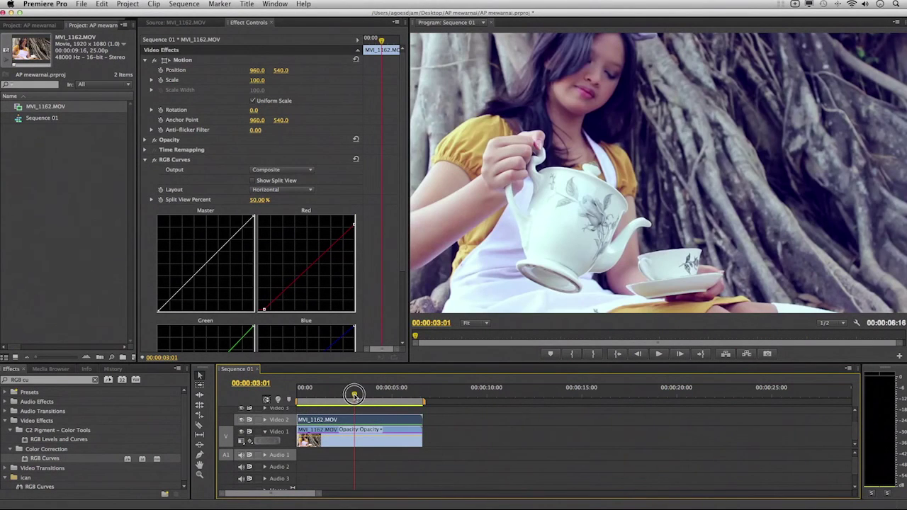
left_click(32, 382)
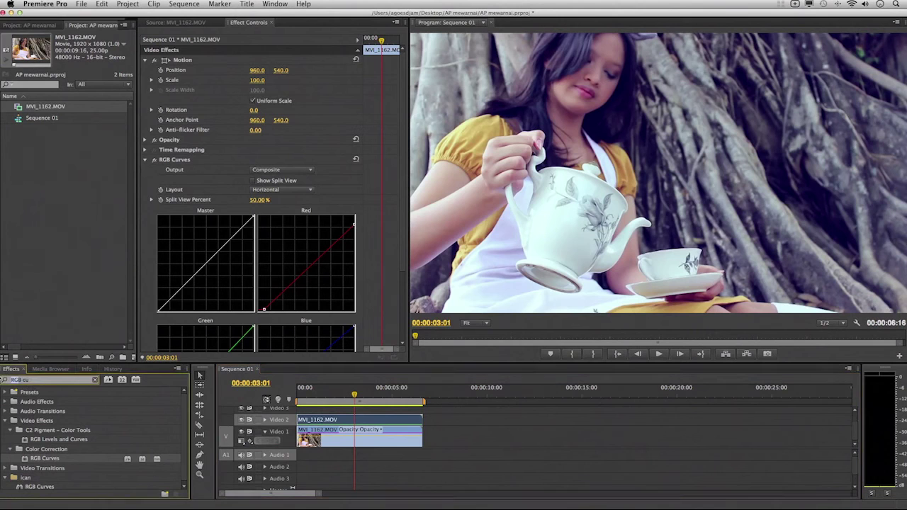
- Apply the Crop effect to the Video 2 copy and crop its left side
type("crop")
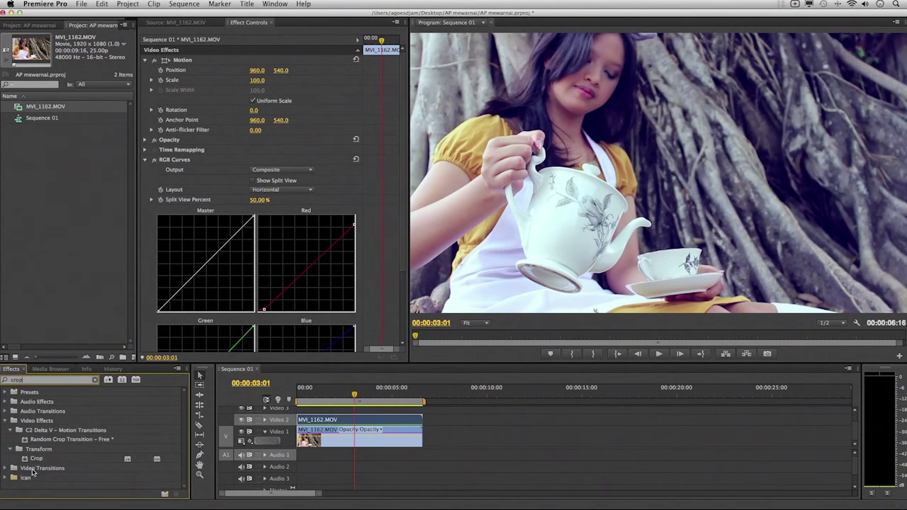
left_click_drag(35, 459, 398, 418)
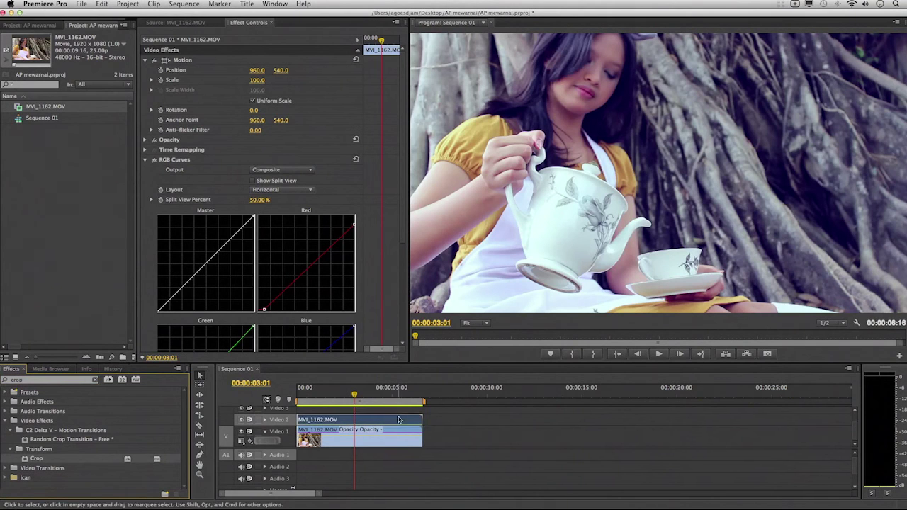
left_click(145, 160)
left_click_drag(255, 180, 277, 180)
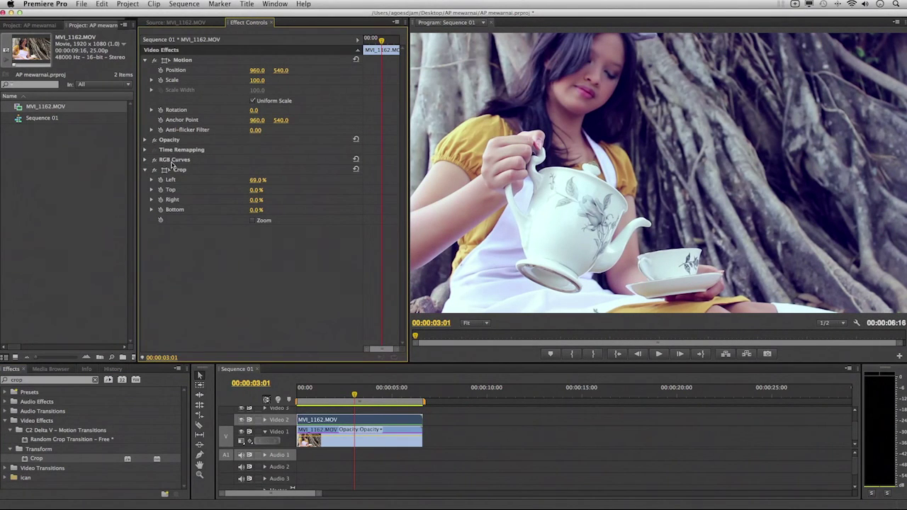
- Turn off the copy's RGB Curves and set Crop Left to about 50% on the first frame
left_click(154, 160)
mouse_move(257, 180)
left_mouse_down()
mouse_move(233, 180)
mouse_move(259, 179)
left_mouse_up()
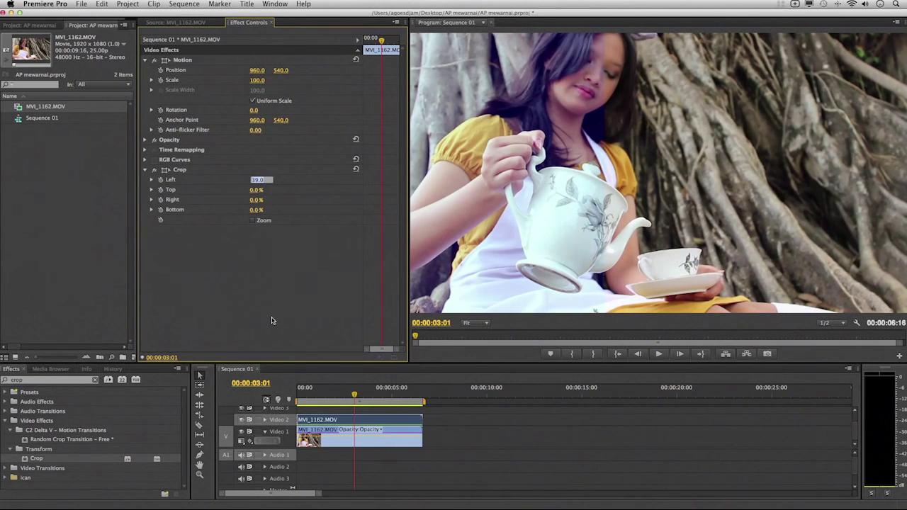
left_click(309, 397)
left_click_drag(307, 399, 273, 400)
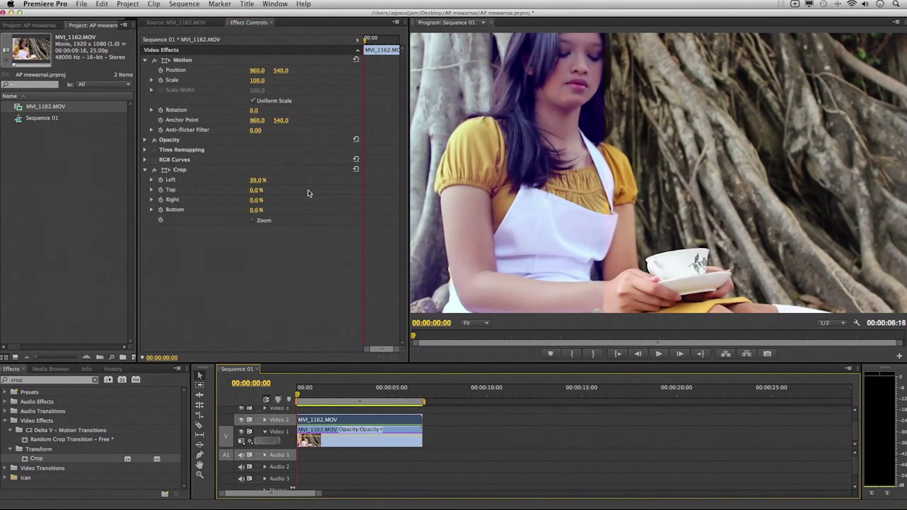
mouse_move(264, 182)
left_mouse_down()
mouse_move(271, 182)
mouse_move(233, 180)
mouse_move(290, 180)
mouse_move(247, 180)
mouse_move(261, 180)
left_mouse_up()
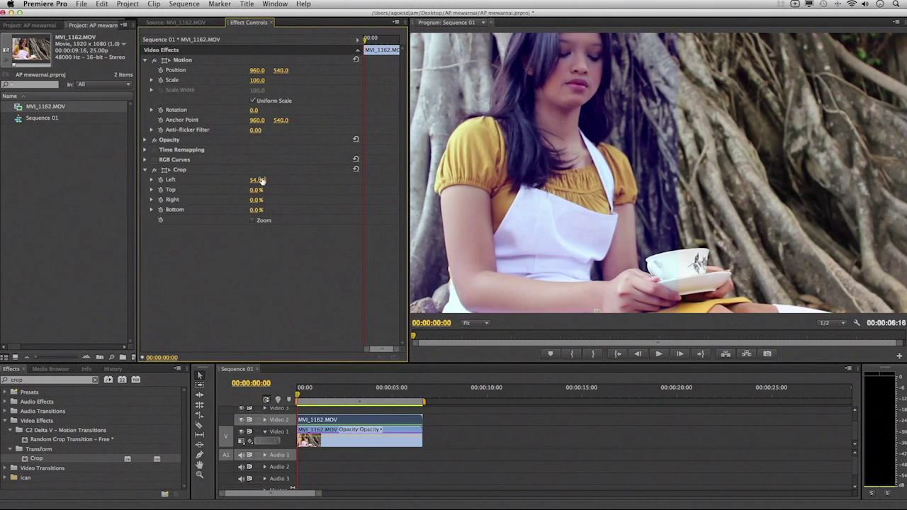